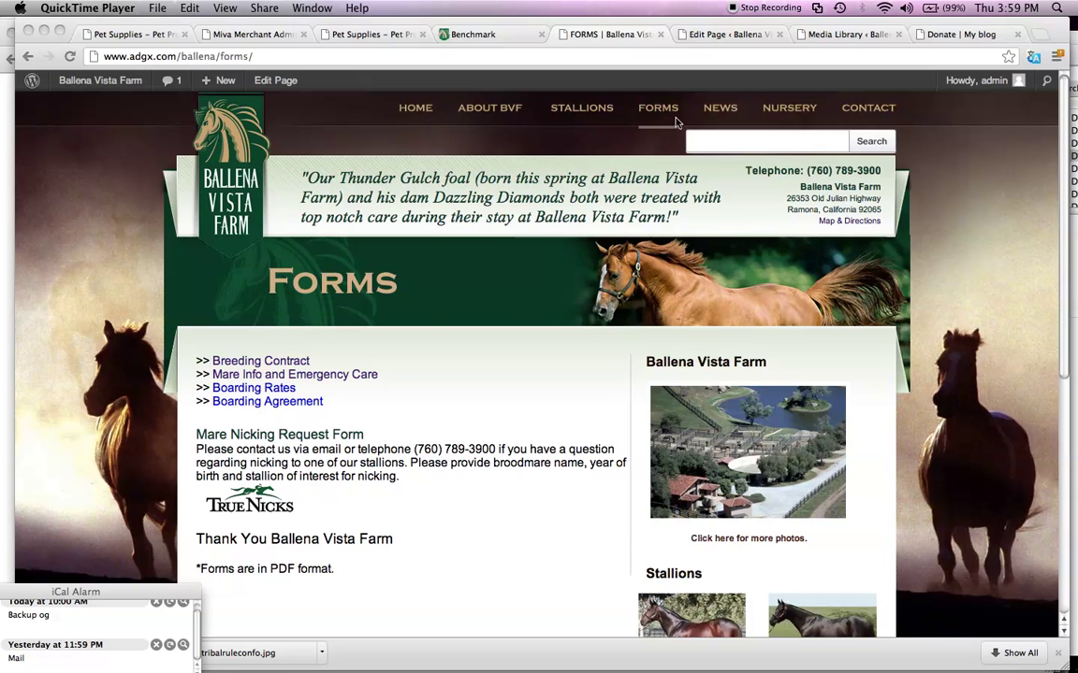
Load the live Forms page of the Ballena Vista Farm site and dismiss the iCal alarms.
click(538, 137)
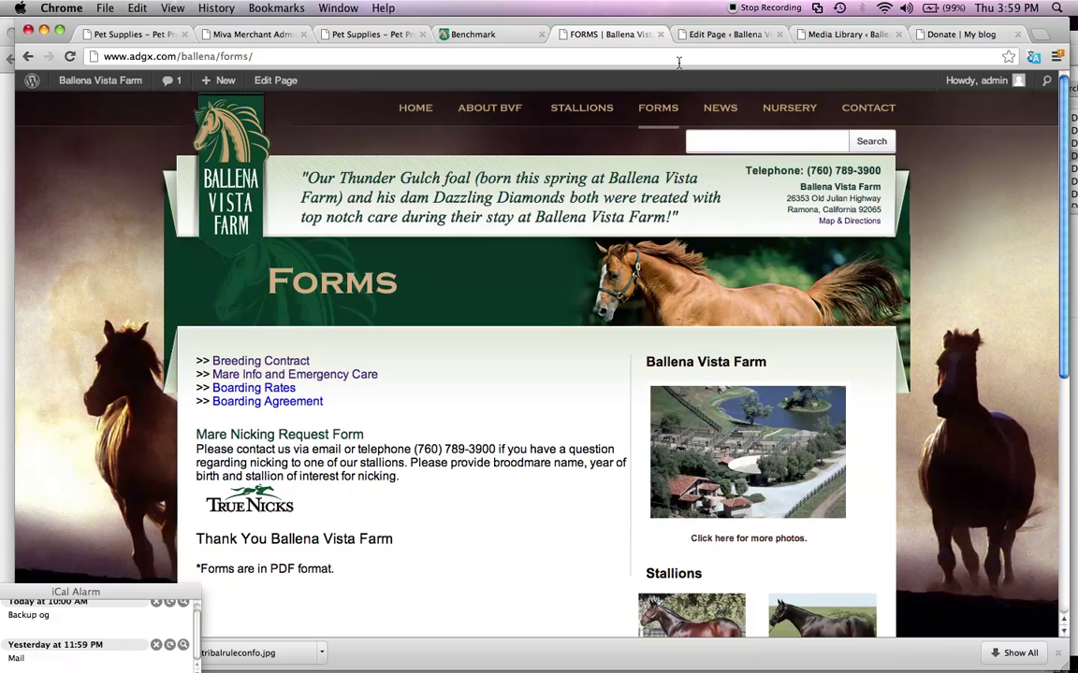
click(659, 110)
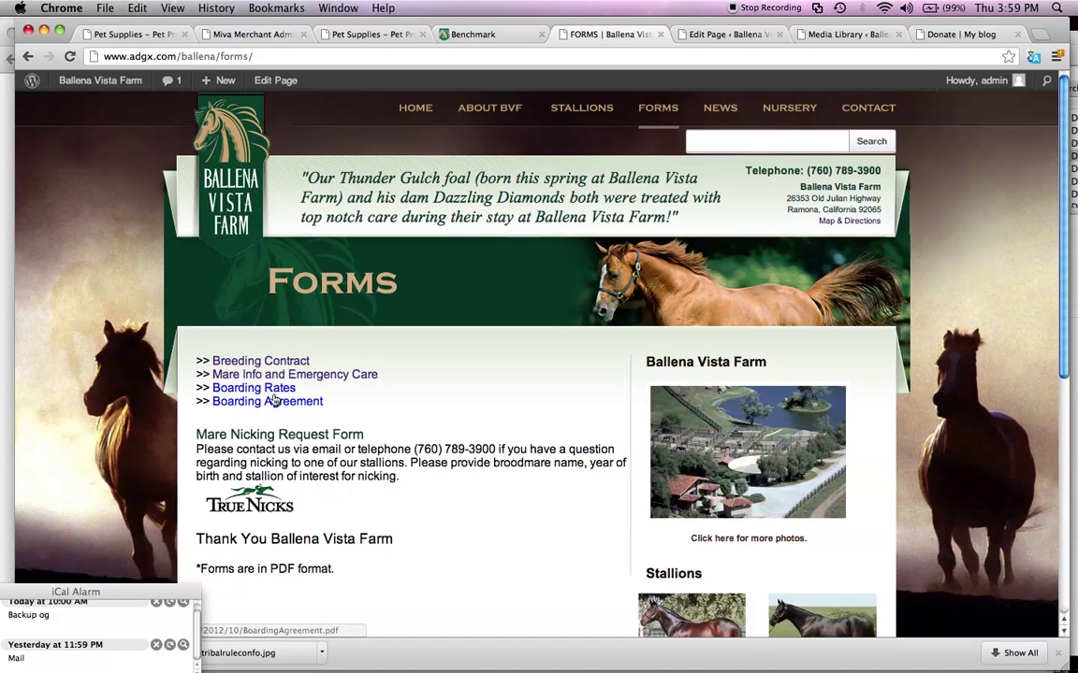
click(156, 602)
click(156, 550)
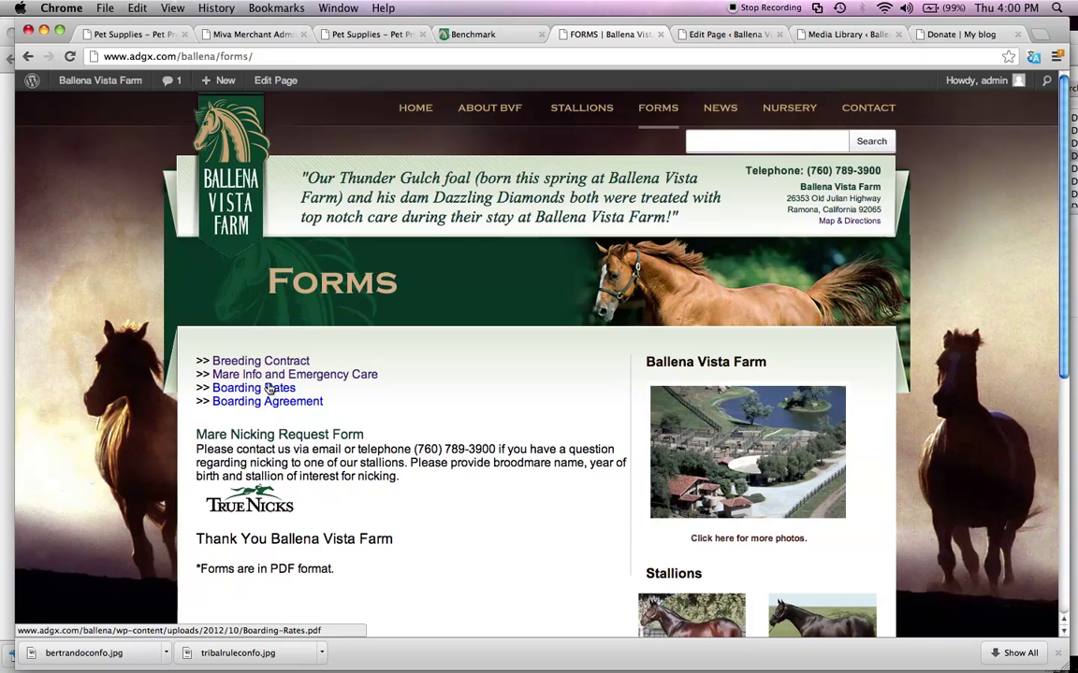
Go from the FORMS page editor to the list of all pages, discarding the unsaved changes.
click(731, 34)
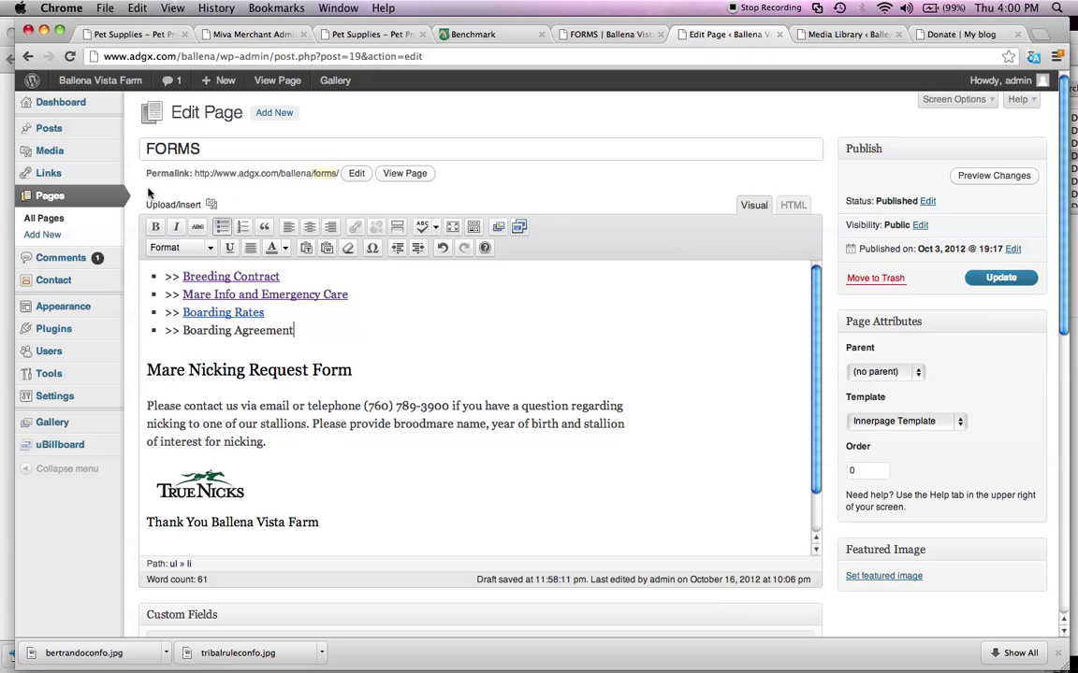
click(47, 175)
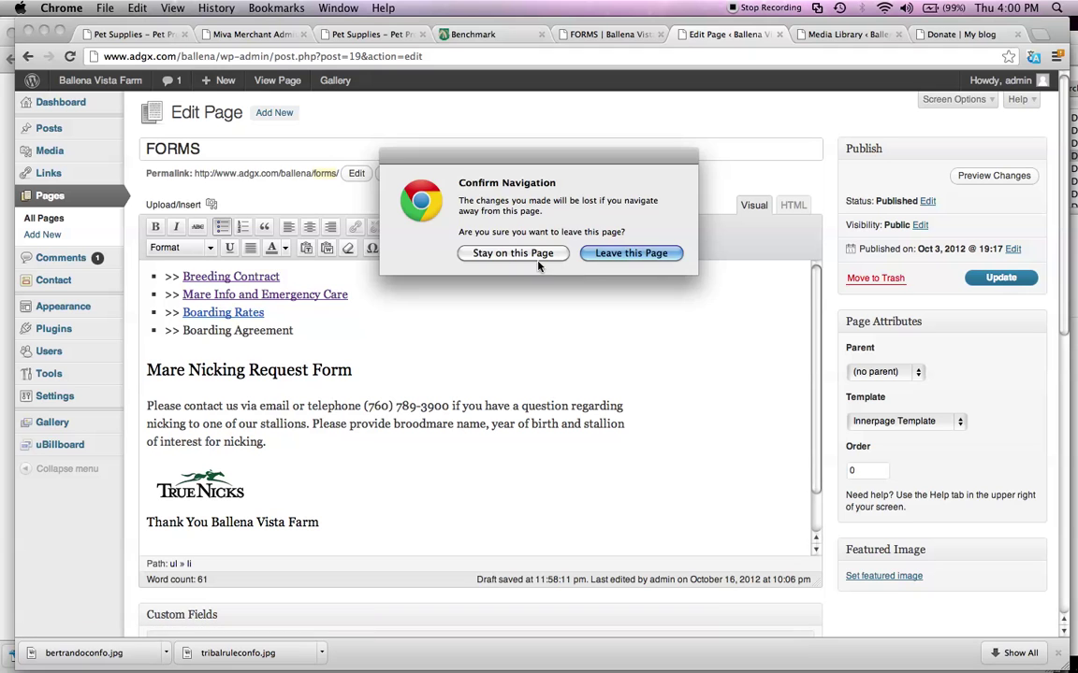
click(538, 260)
click(38, 177)
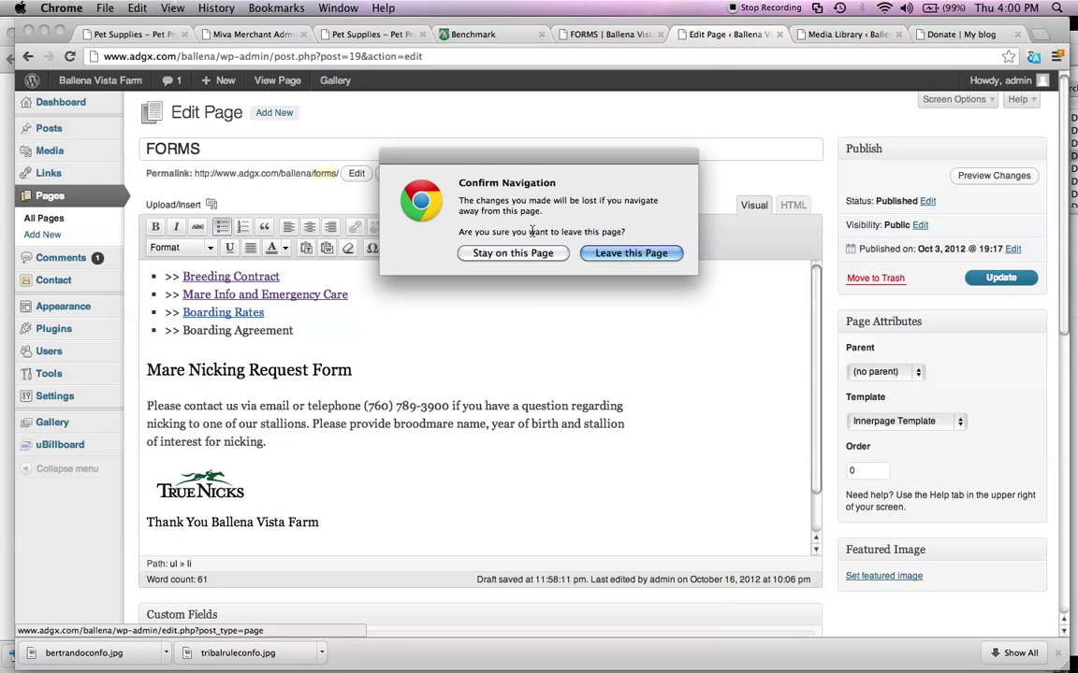
click(599, 253)
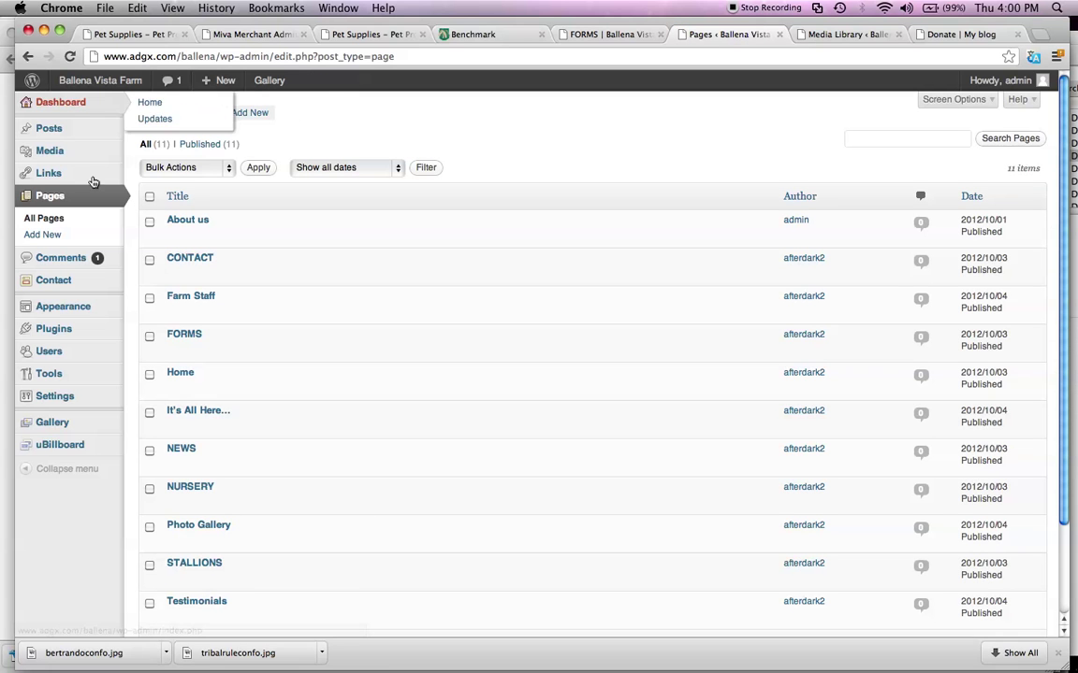
Open the FORMS page for editing and remove the existing link from the "Boarding Agreement" list item.
click(178, 336)
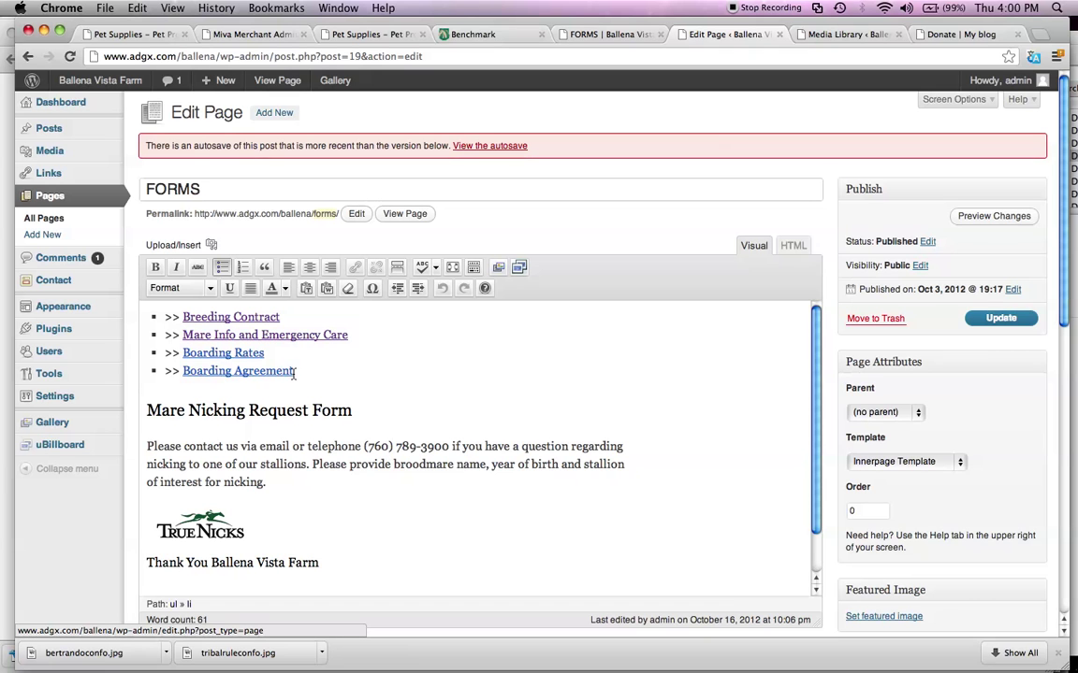
drag(295, 372, 184, 376)
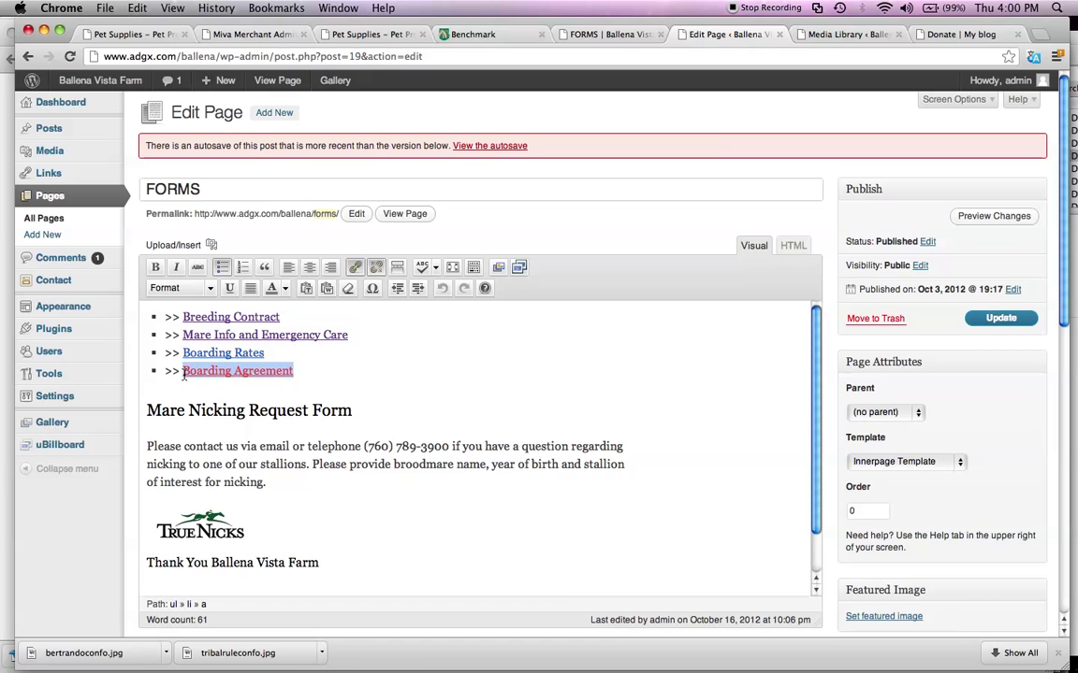
click(376, 268)
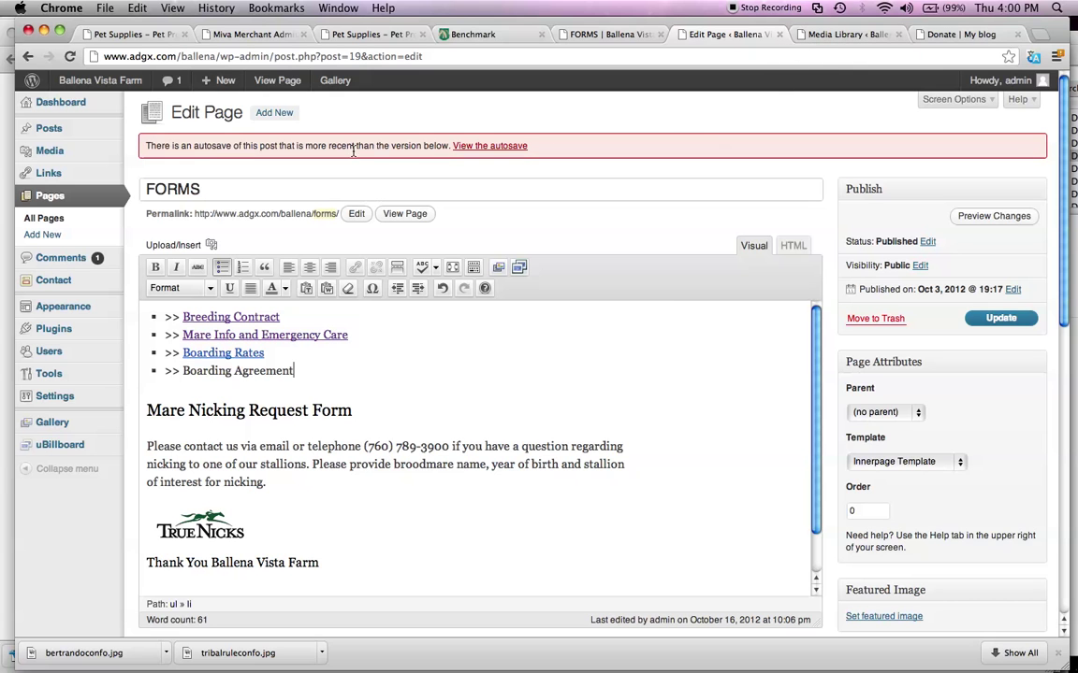
Upload "Boarding Agreement .pdf" from the forms folder to the Media Library as new media.
mouse_move(48, 148)
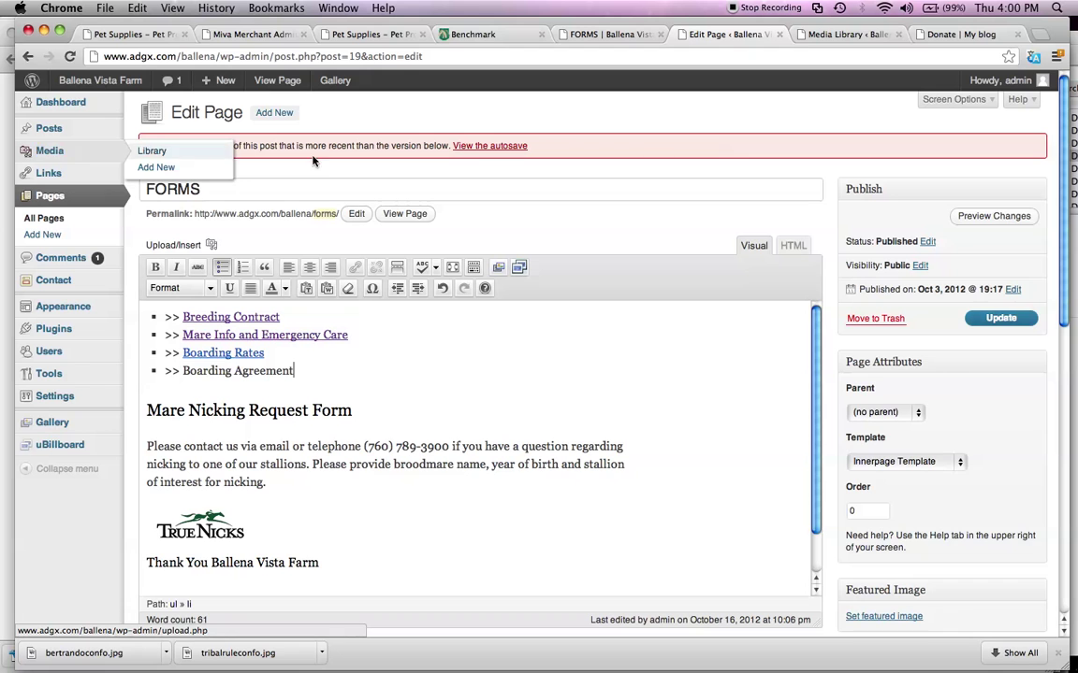
click(795, 37)
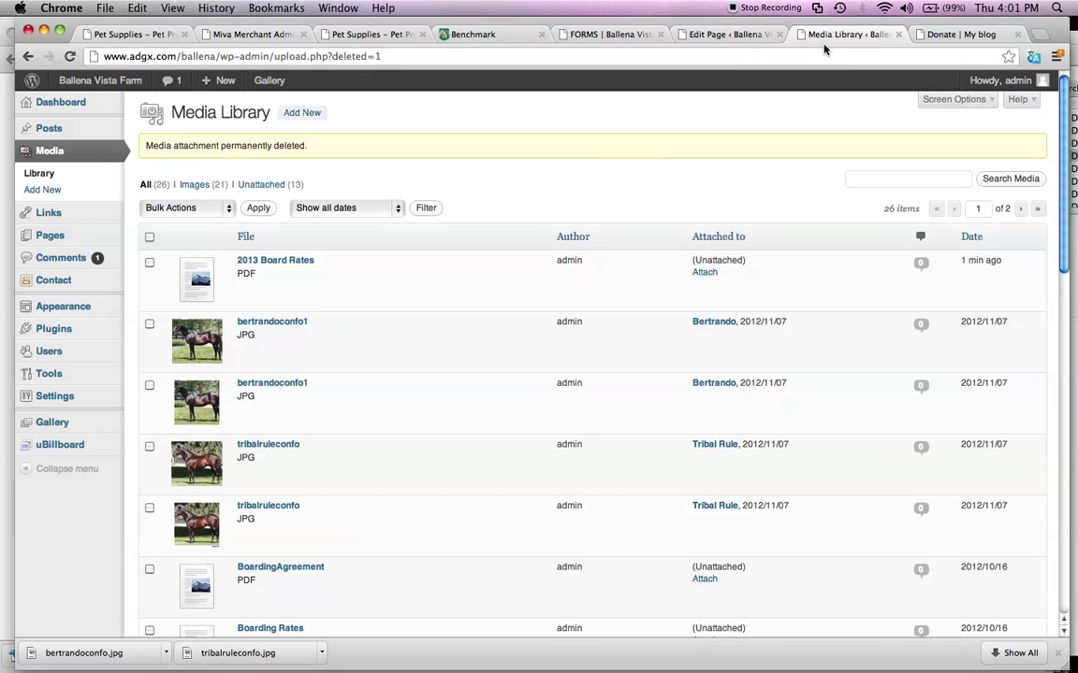
click(47, 154)
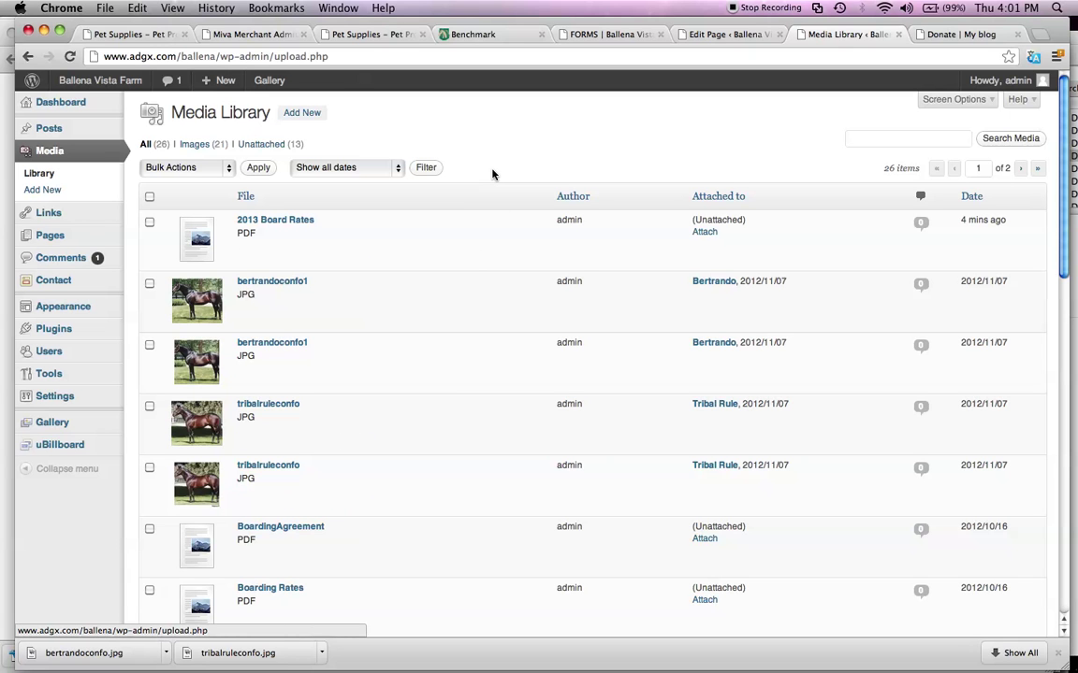
click(296, 114)
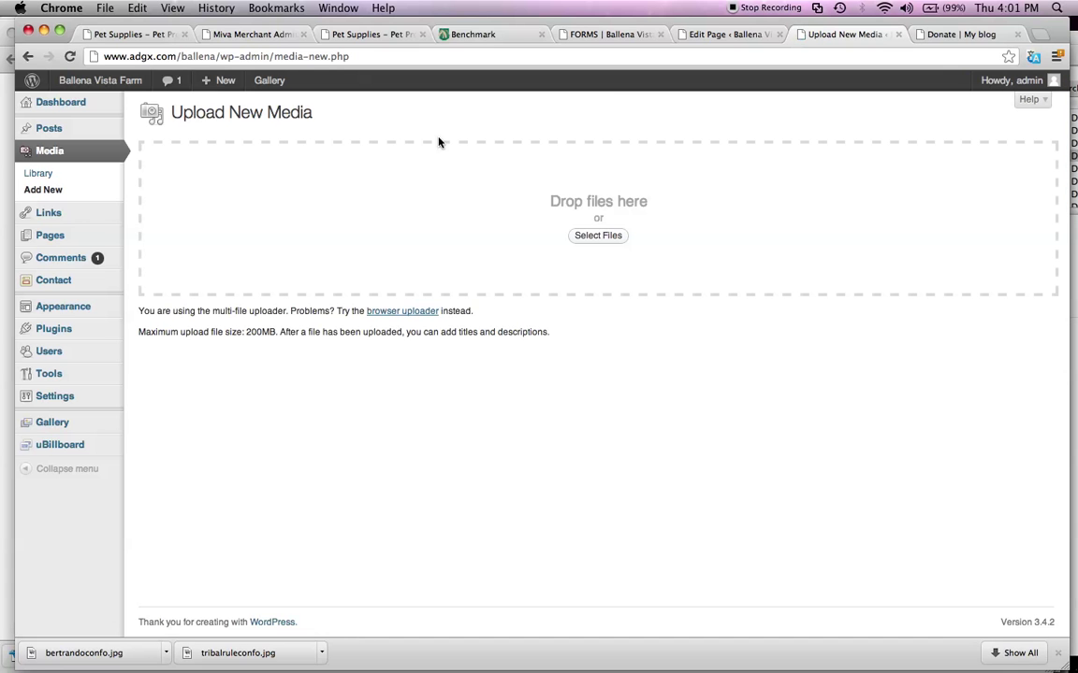
click(599, 238)
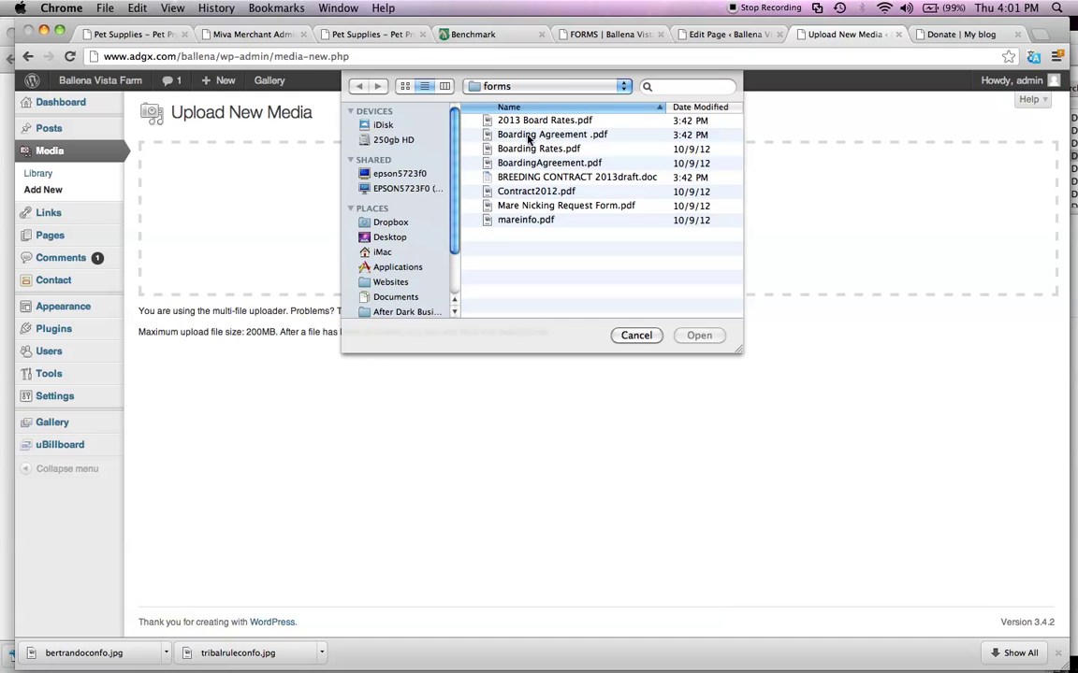
click(552, 135)
double_click(553, 136)
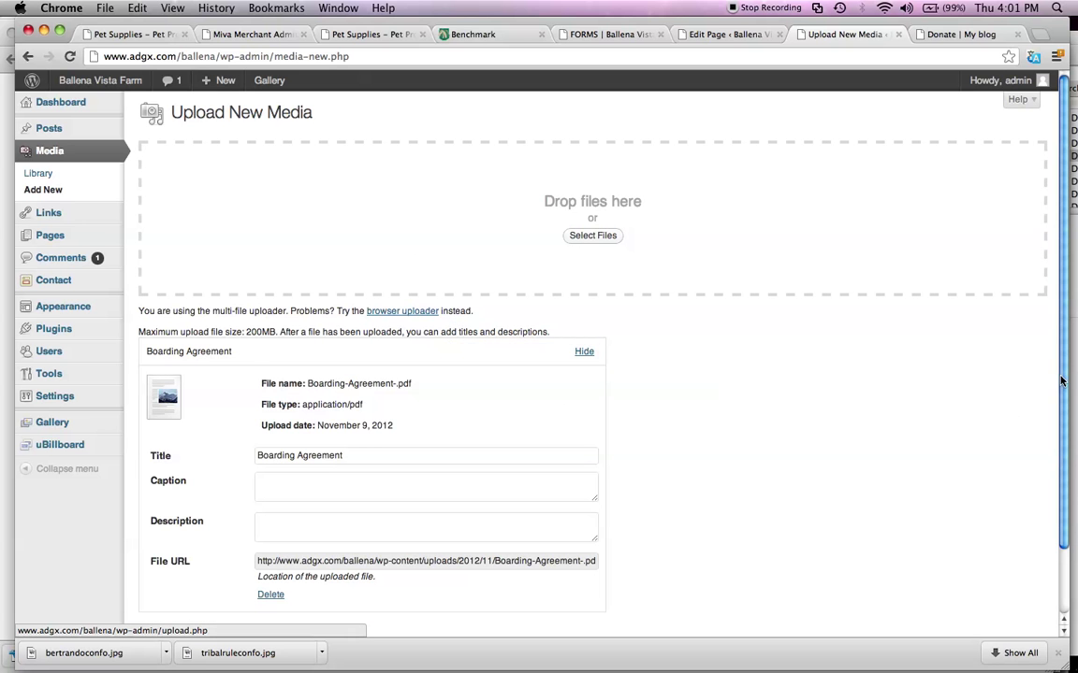
Copy the uploaded Boarding Agreement's file URL and save all changes to the media item.
scroll(842, 421, down, 2)
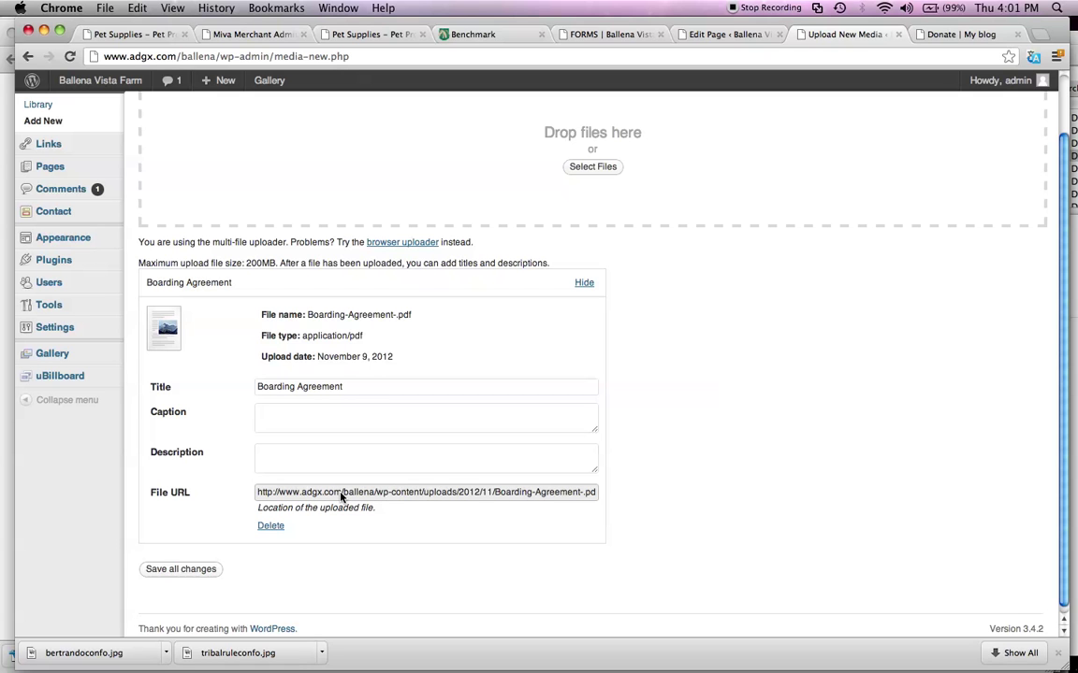
click(341, 495)
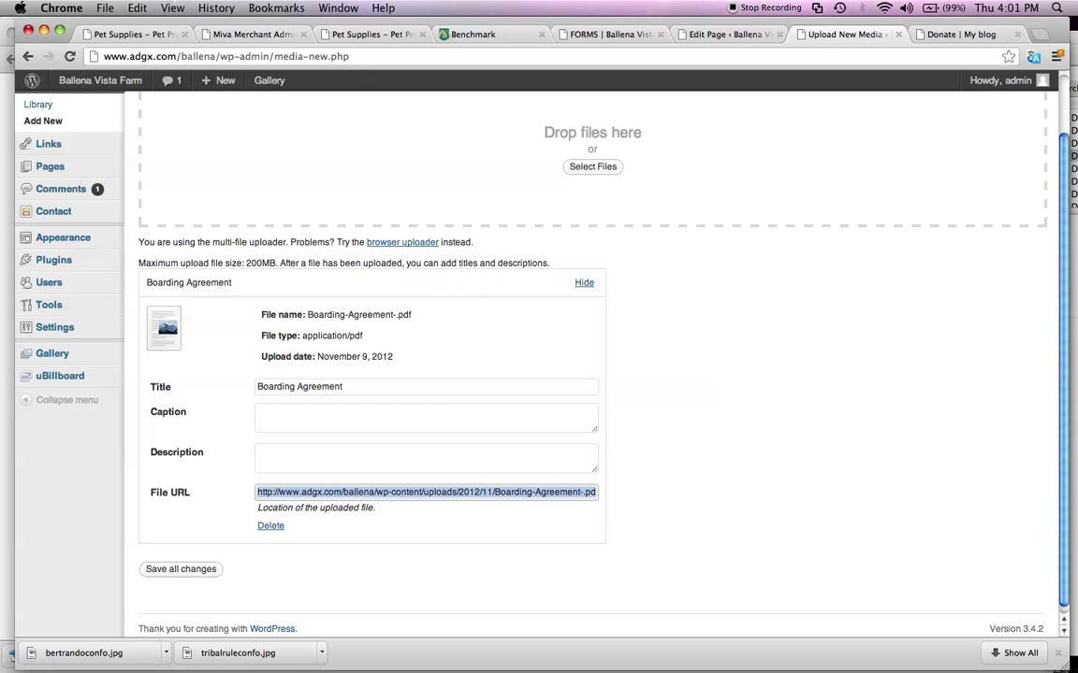
click(187, 573)
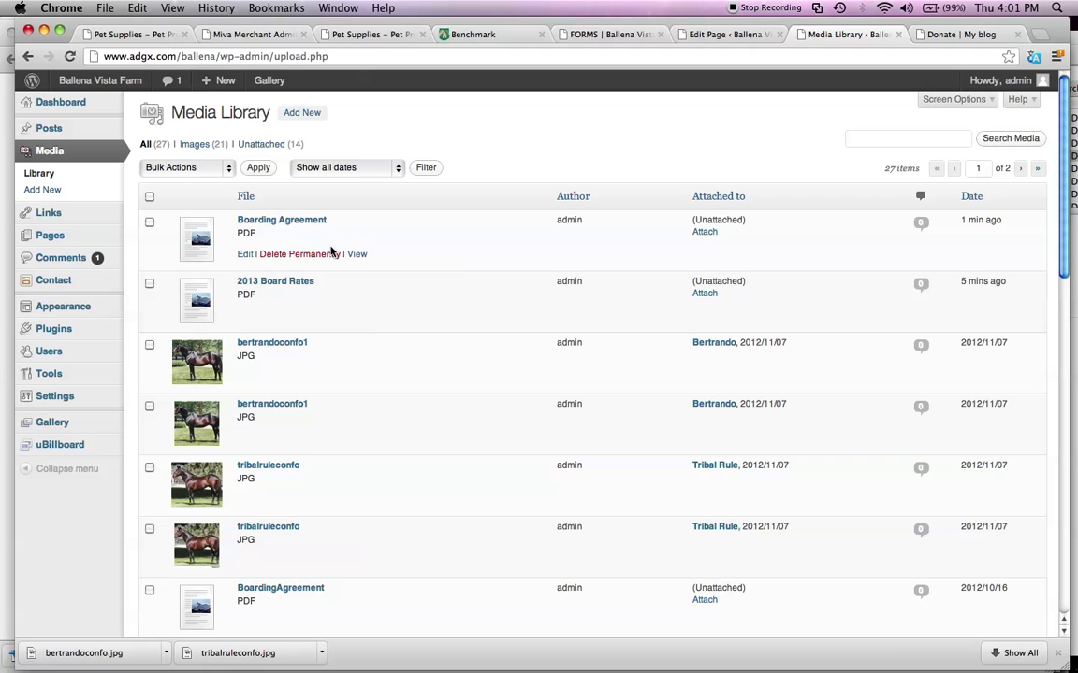
Link "Boarding Agreement" on the FORMS page to the copied PDF URL, opening in a new window/tab, and update the page.
click(723, 36)
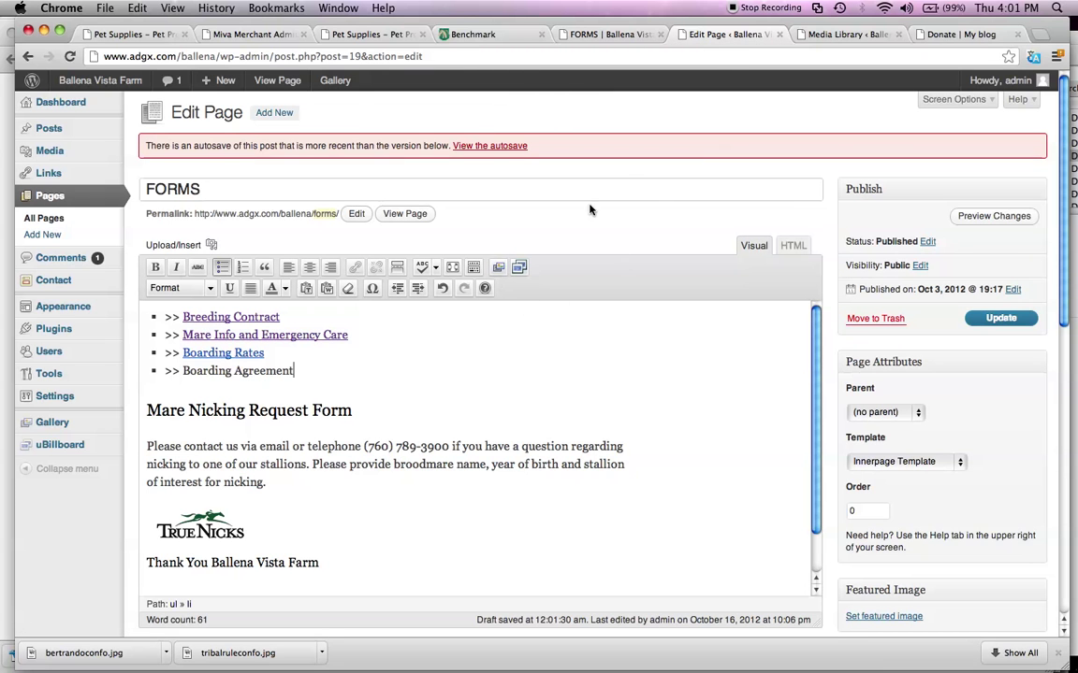
click(305, 374)
drag(292, 373, 172, 372)
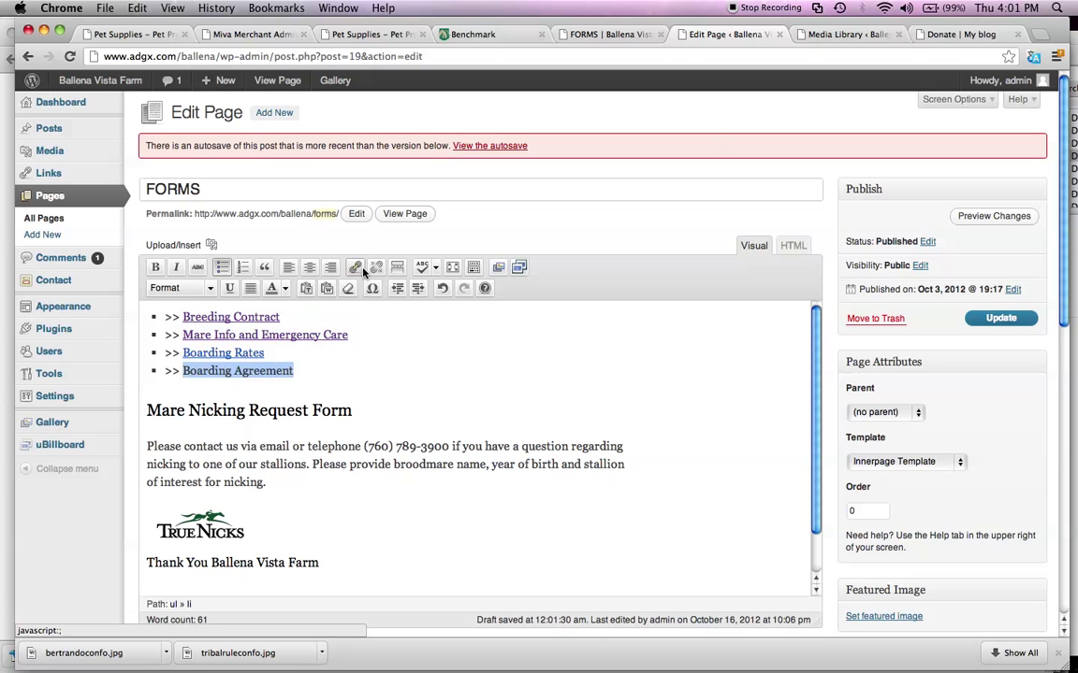
click(358, 268)
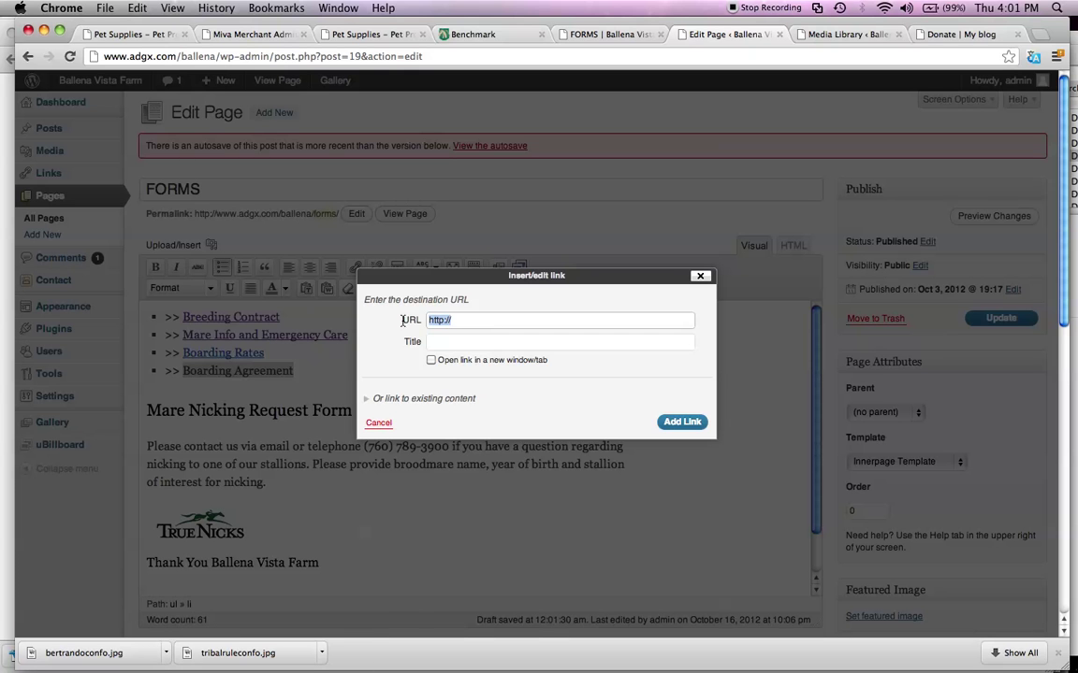
key(BackSpace)
key(super+v)
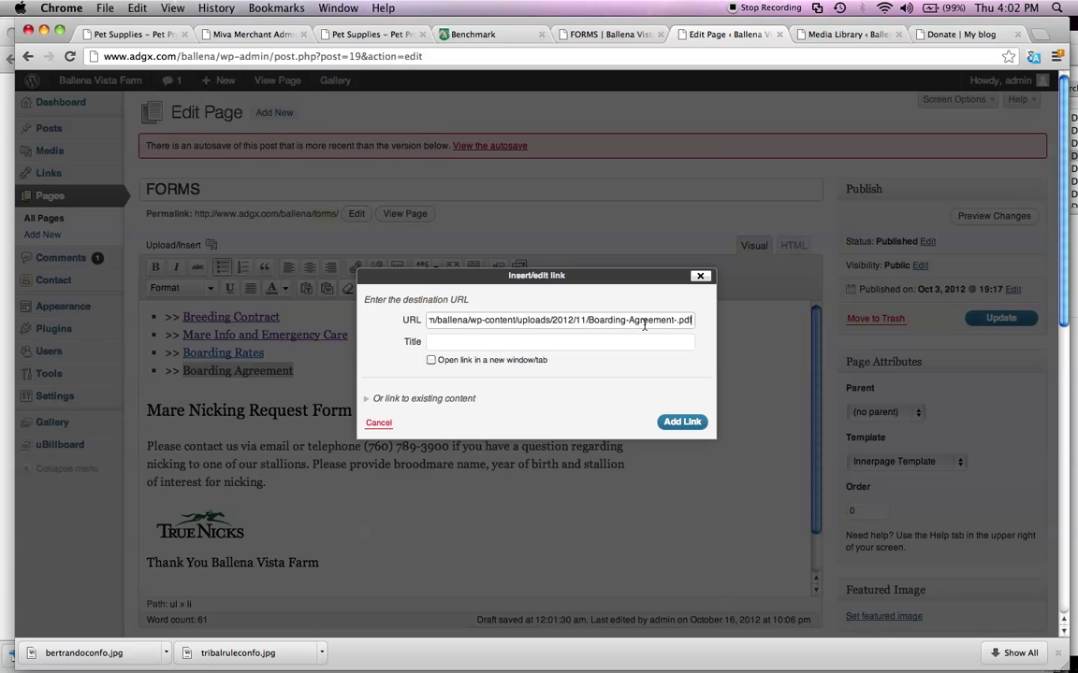
click(430, 362)
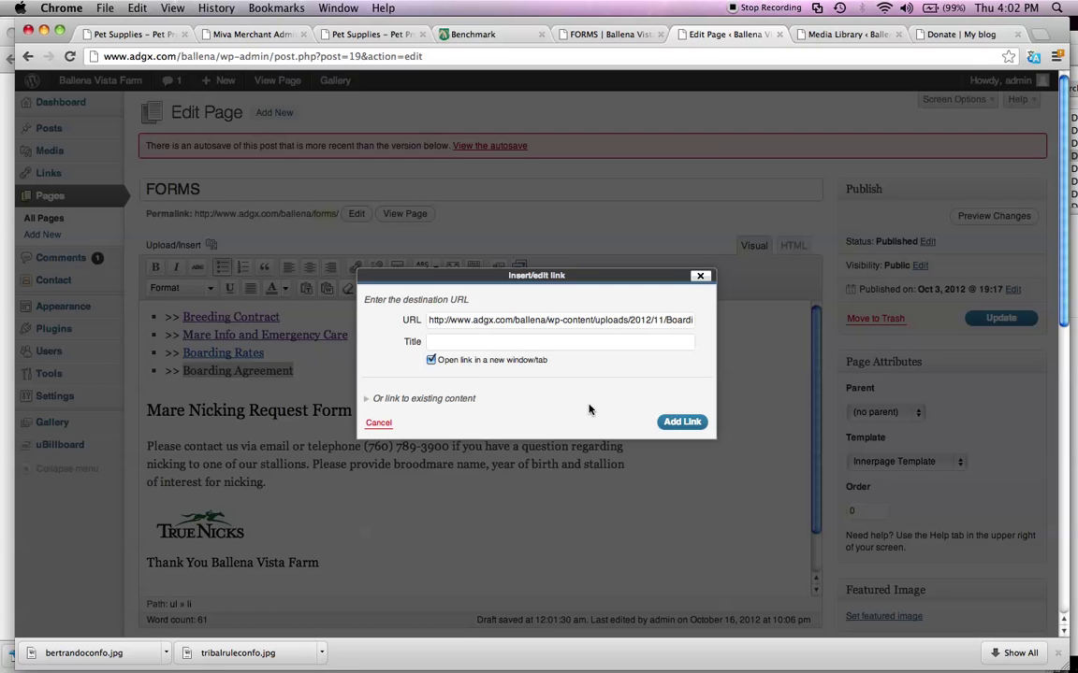
click(682, 422)
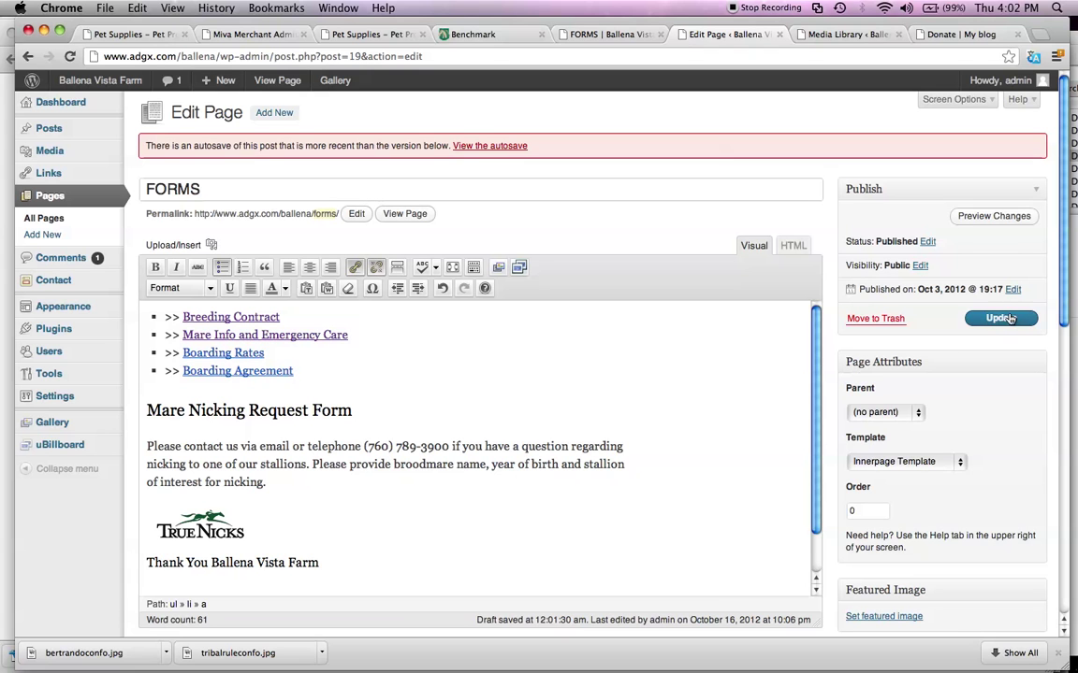
click(1000, 319)
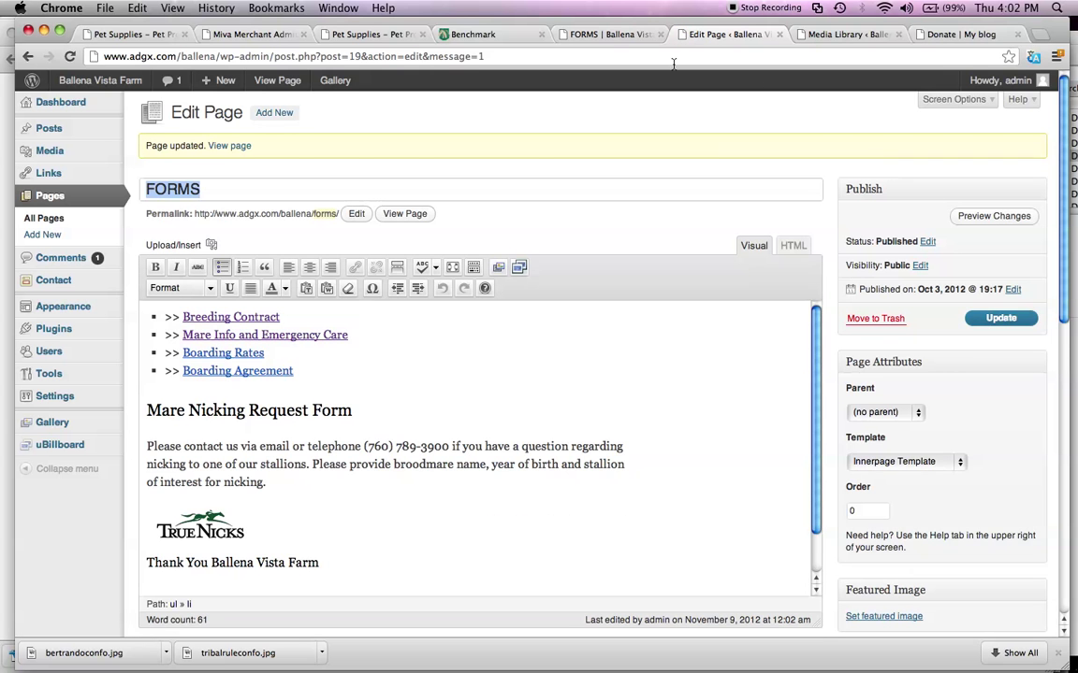
Check that the Boarding Agreement link on the live Forms page opens the new PDF in its own tab, and close the PDF.
click(608, 34)
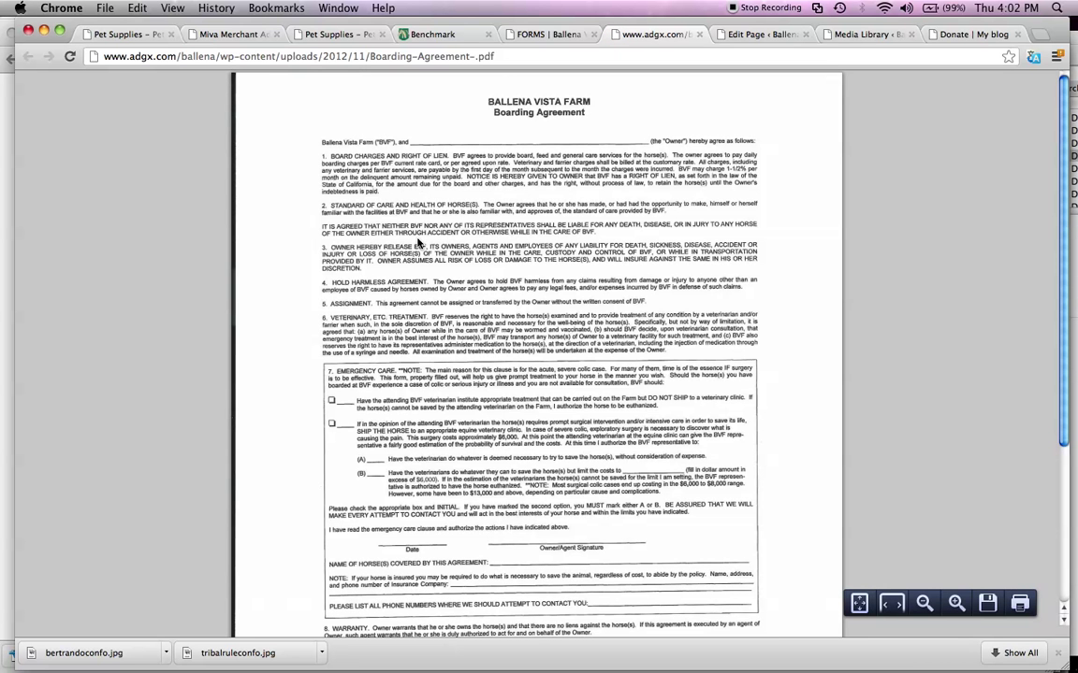
click(533, 34)
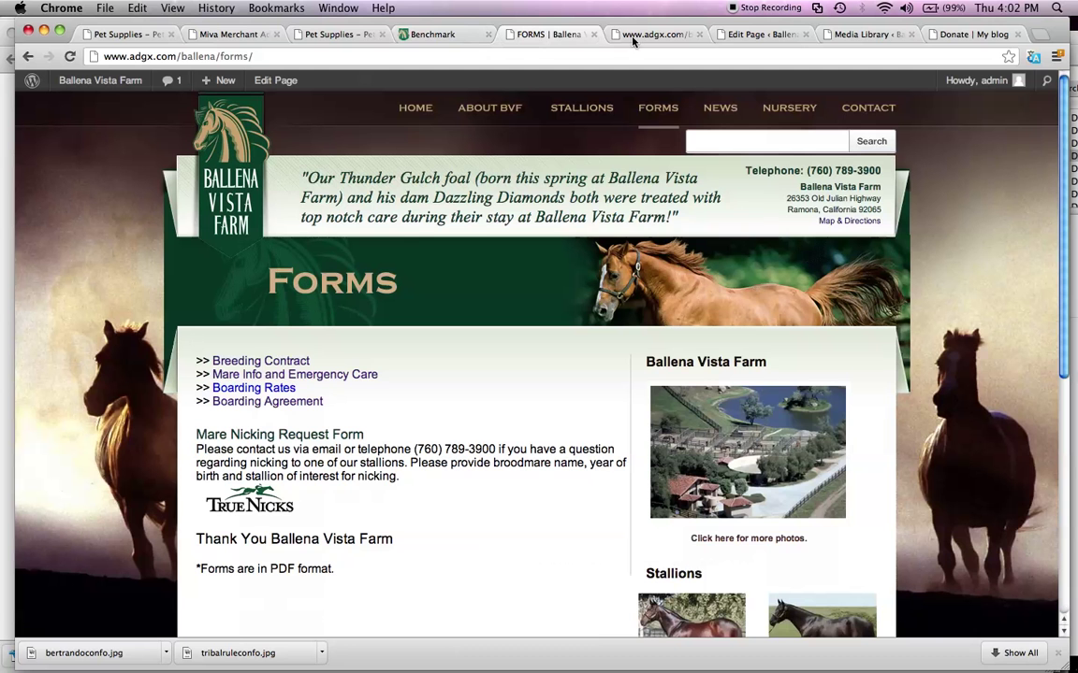
click(636, 37)
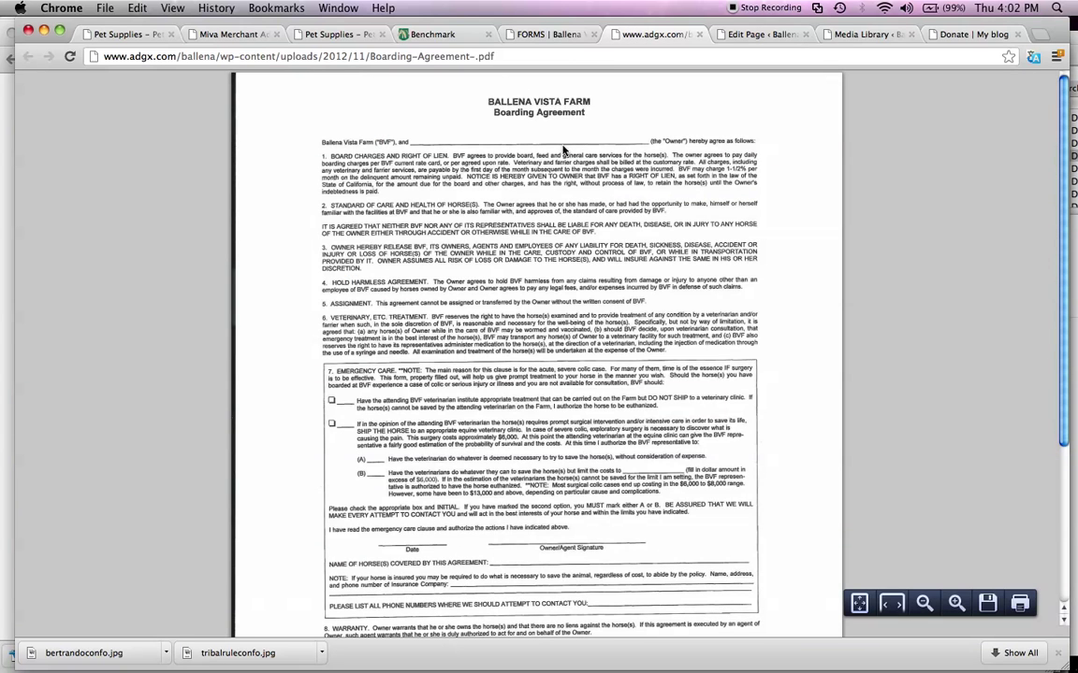
click(699, 35)
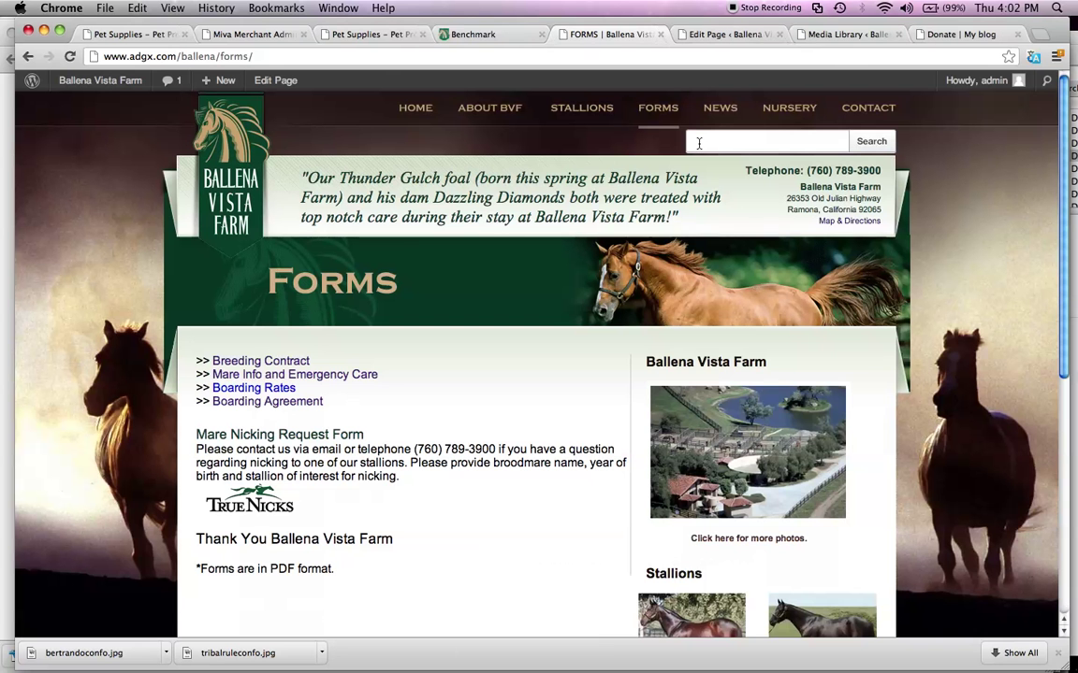